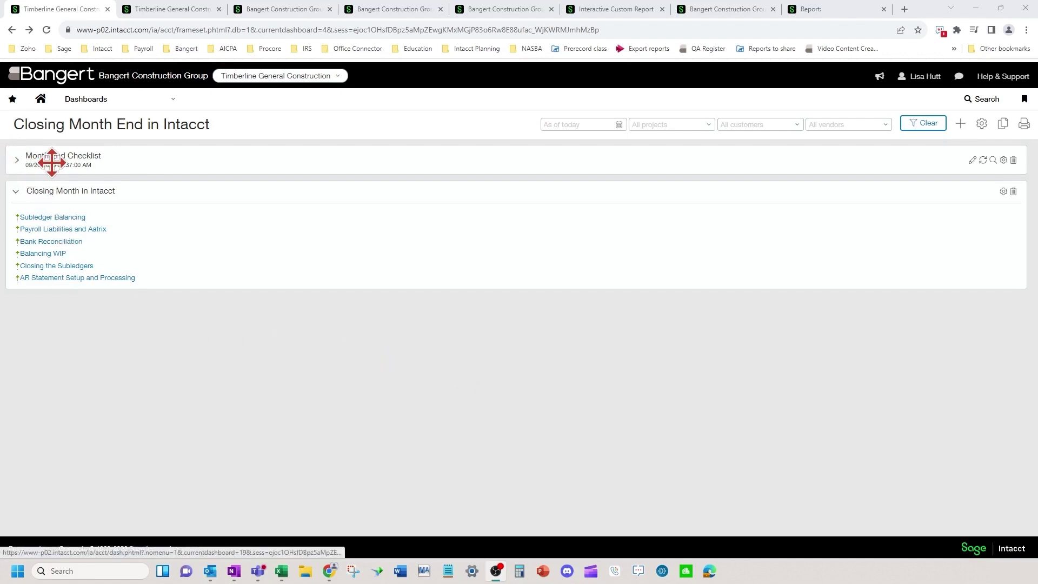
Expand the Month End Checklist on the dashboard to list its assignments.
left_click(117, 101)
mouse_move(81, 140)
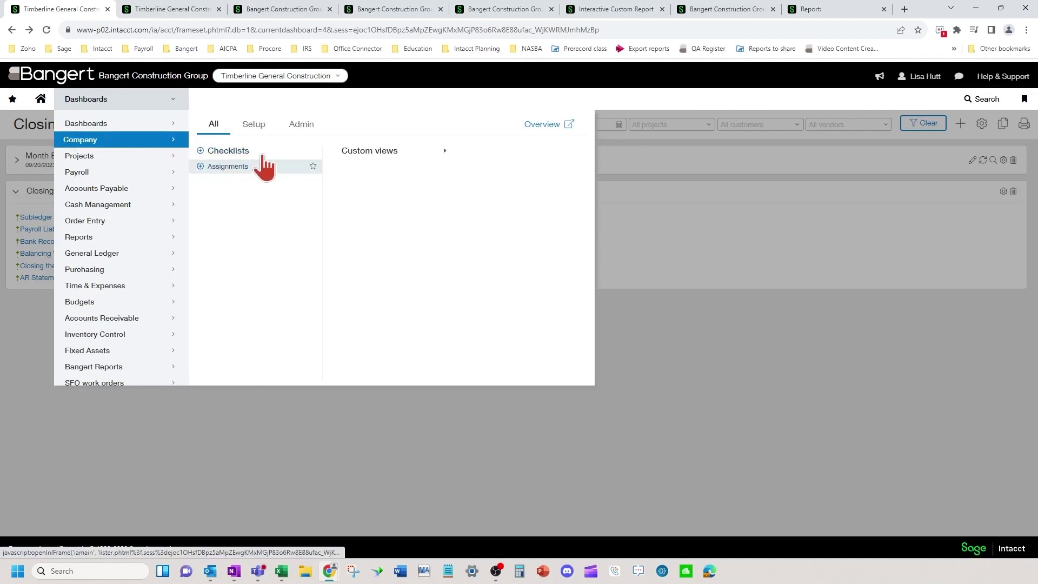
left_click(708, 368)
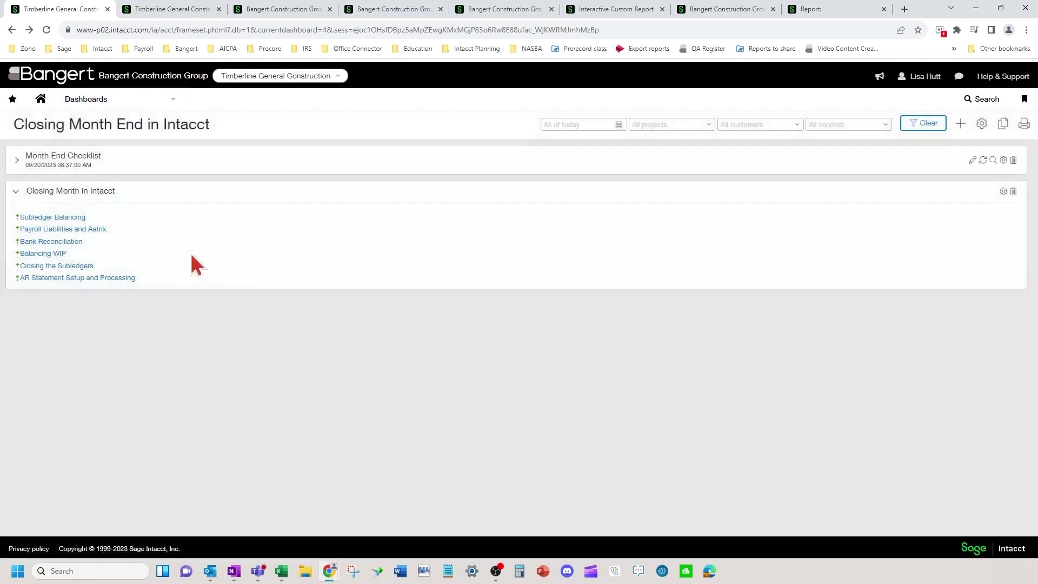
left_click(16, 161)
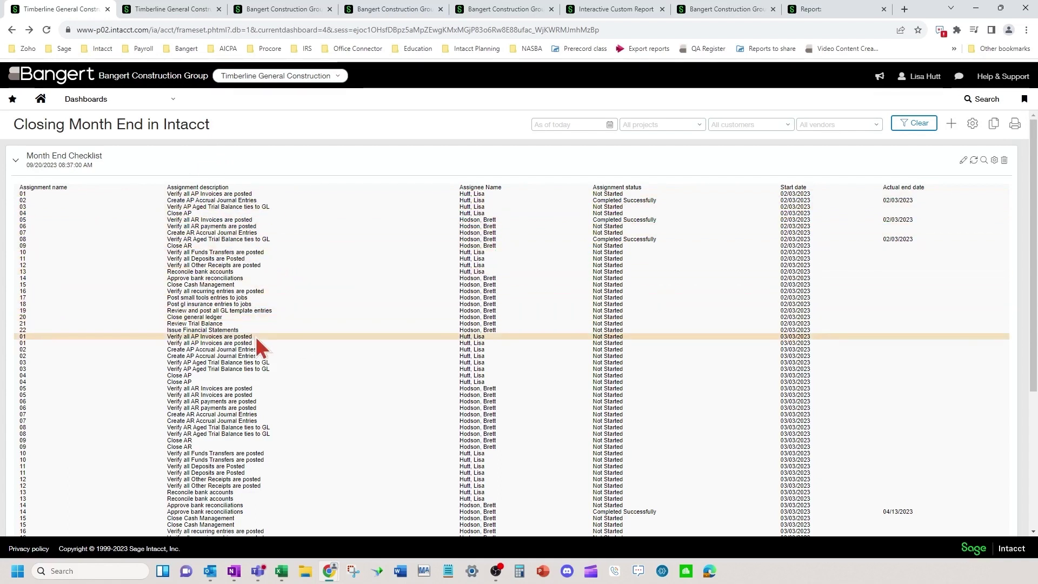
Review the Approve bank reconciliations assignment details, then close them with Done.
left_click(168, 16)
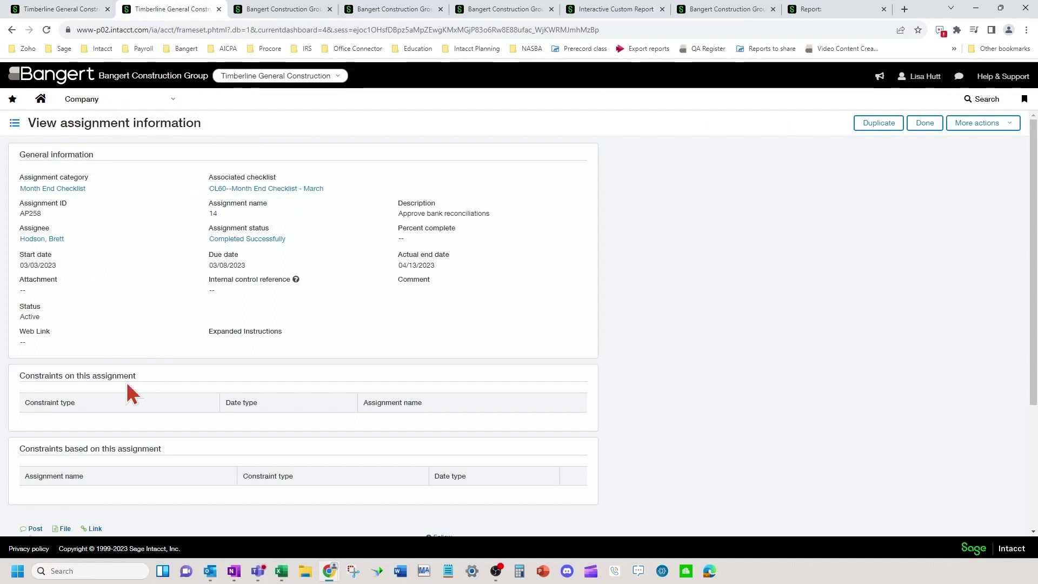
scroll(127, 386, "down", 3)
scroll(126, 386, "up", 3)
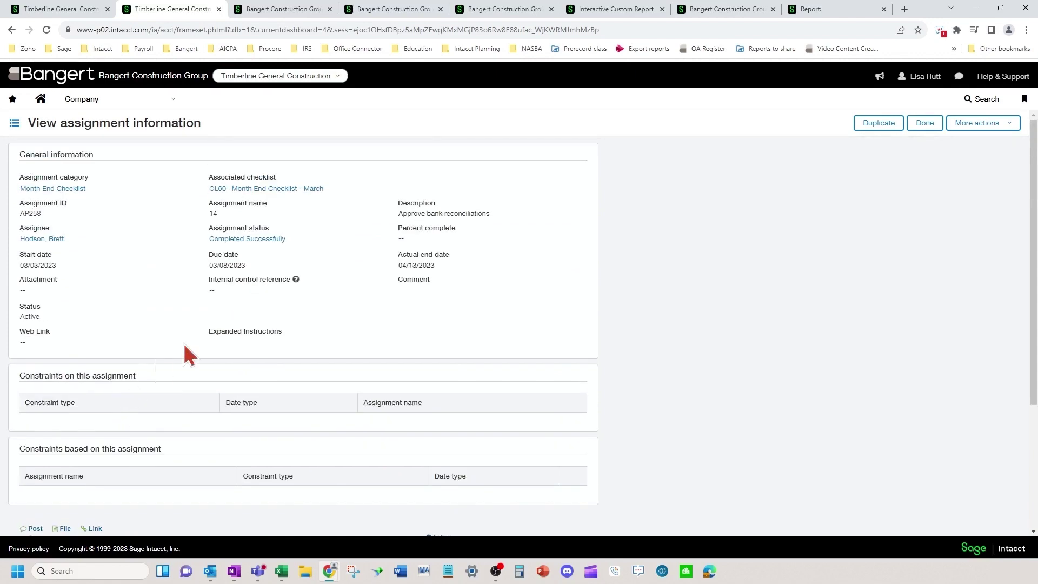
scroll(293, 324, "down", 3)
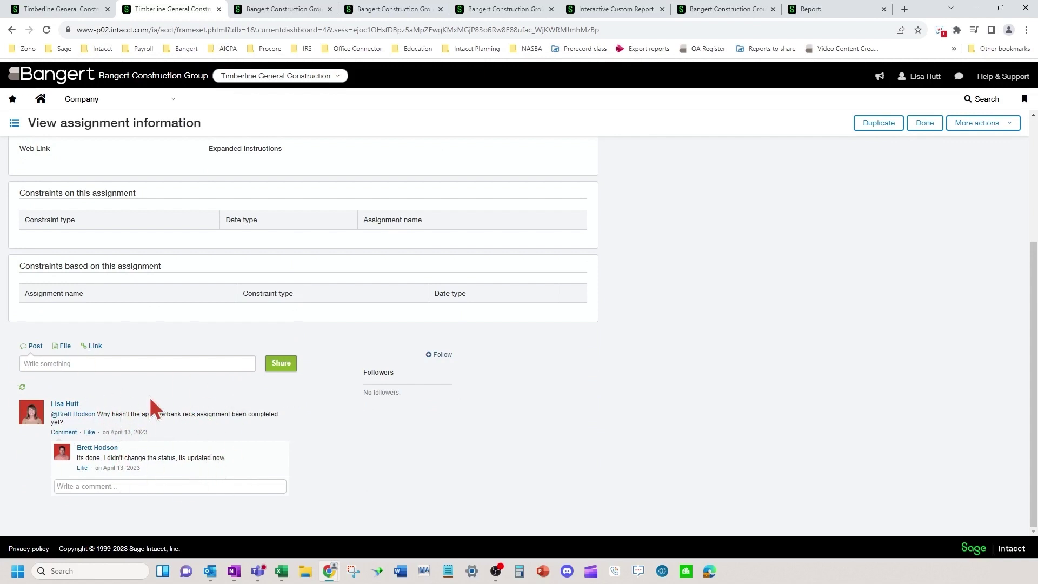
scroll(130, 389, "up", 3)
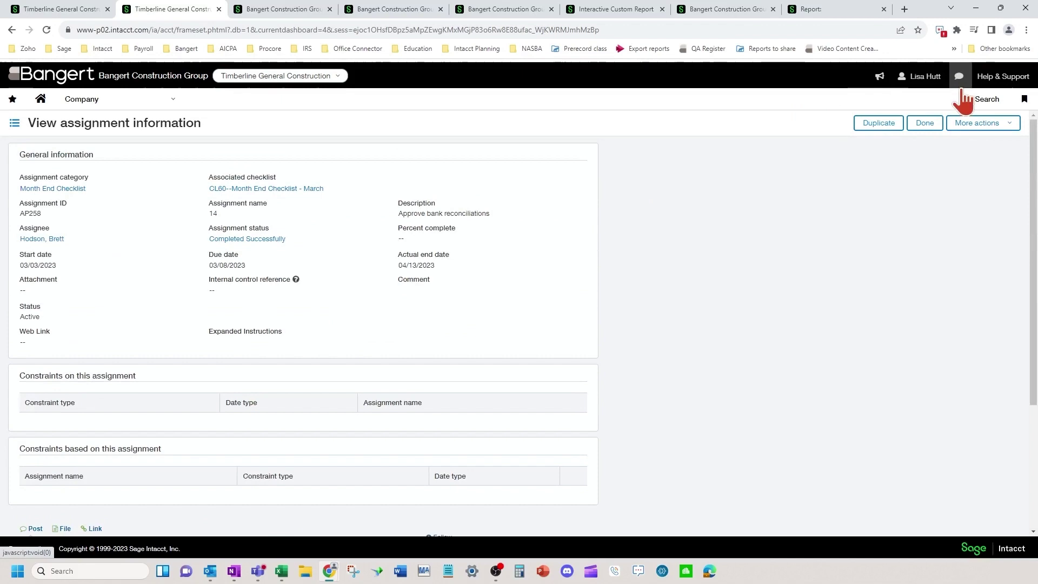
left_click(924, 125)
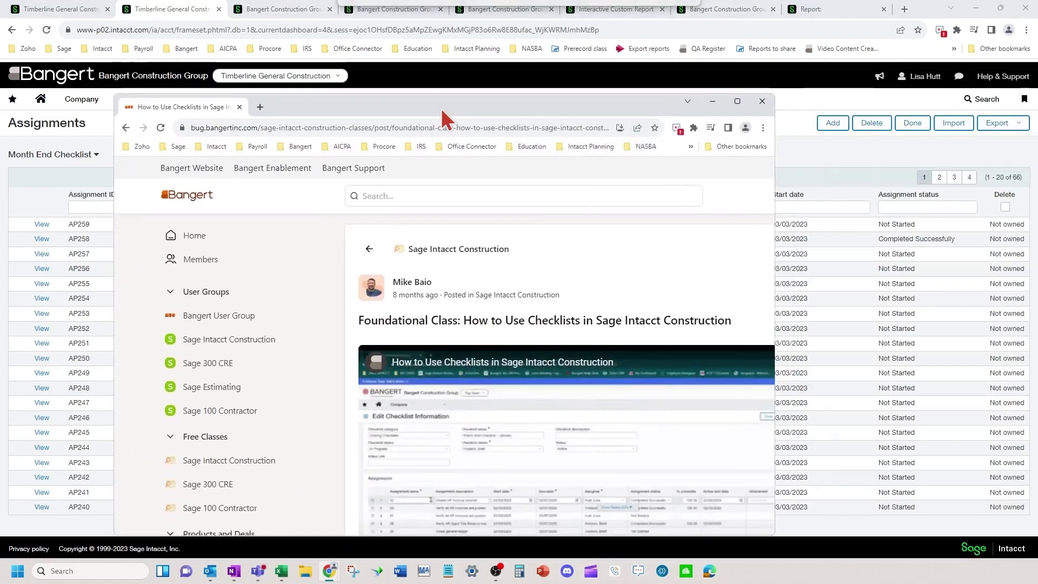
Maximize the bug.bangertinc.com checklists class post, then drag its window off-screen.
left_click(725, 100)
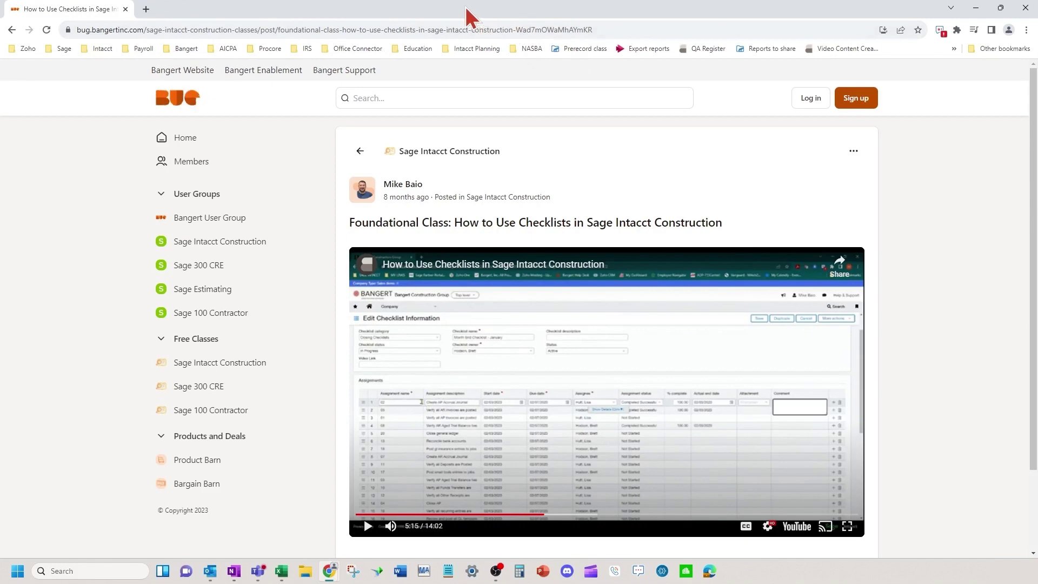
left_click_drag(471, 16, 1034, 16)
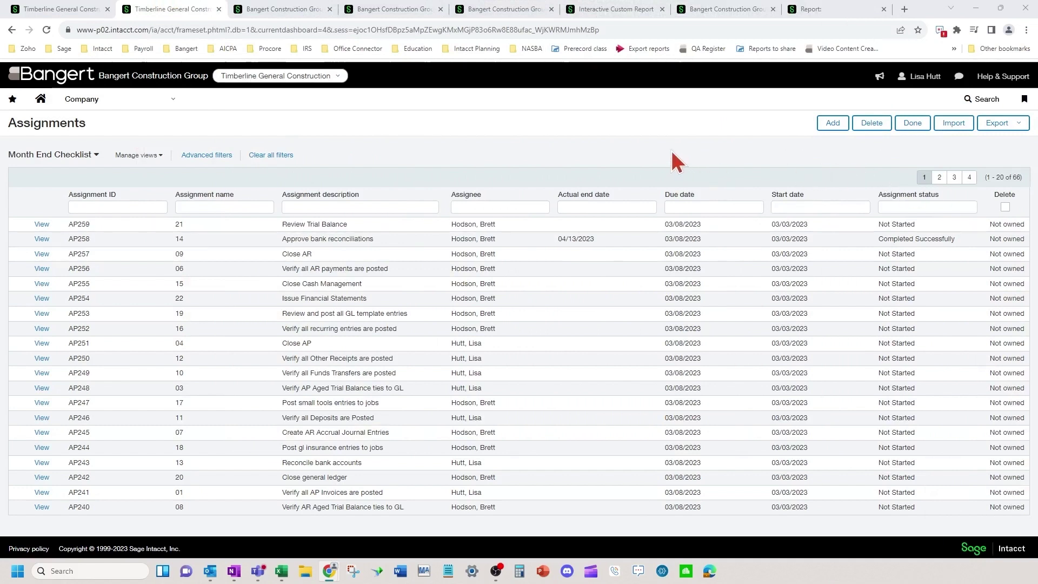
Switch to the first tab showing the Closing Month End in Intacct dashboard.
left_click(102, 10)
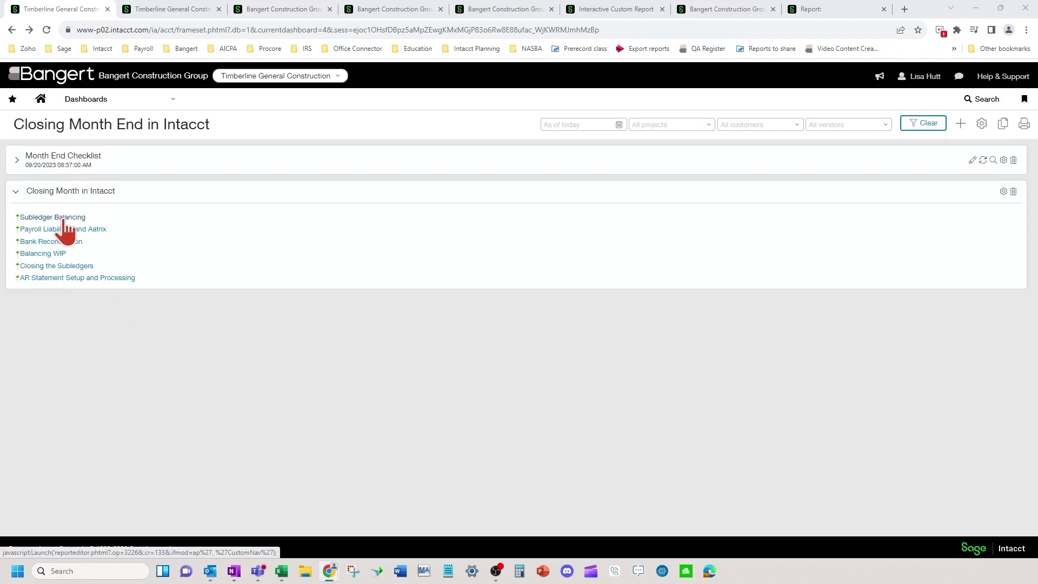
left_click(278, 12)
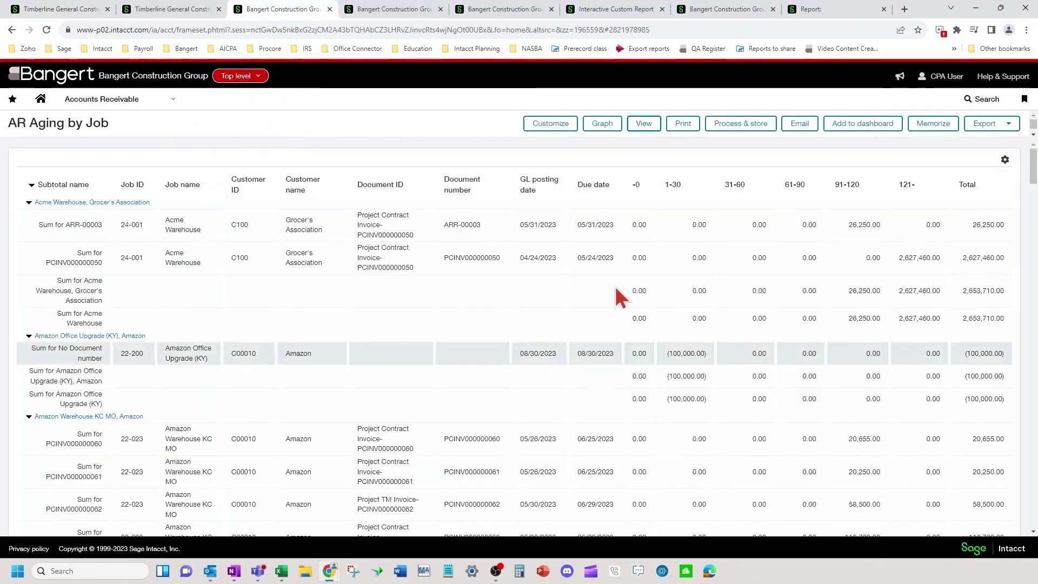
left_click(383, 15)
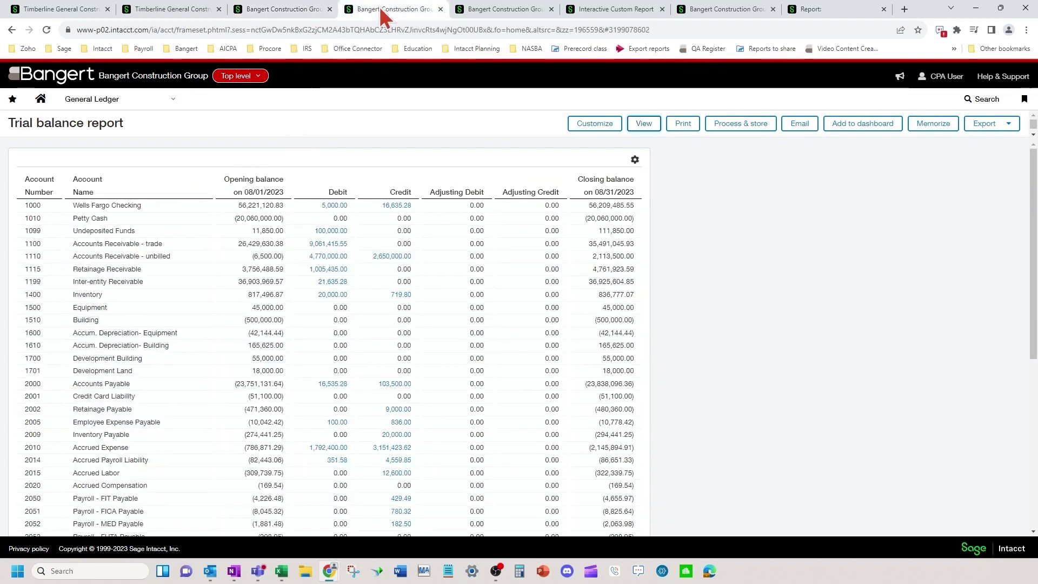
left_click(70, 15)
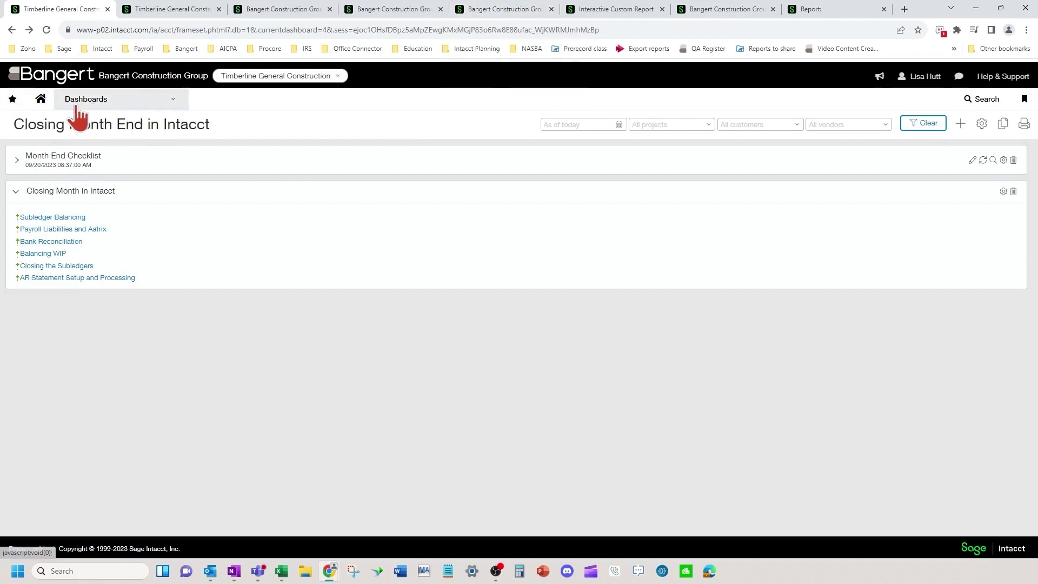
left_click(103, 105)
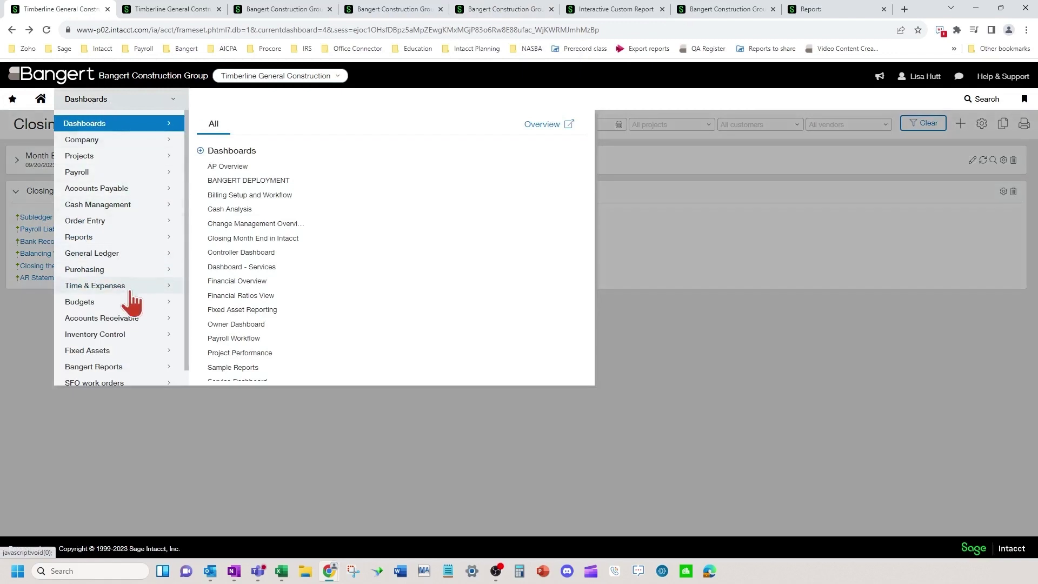
left_click(118, 178)
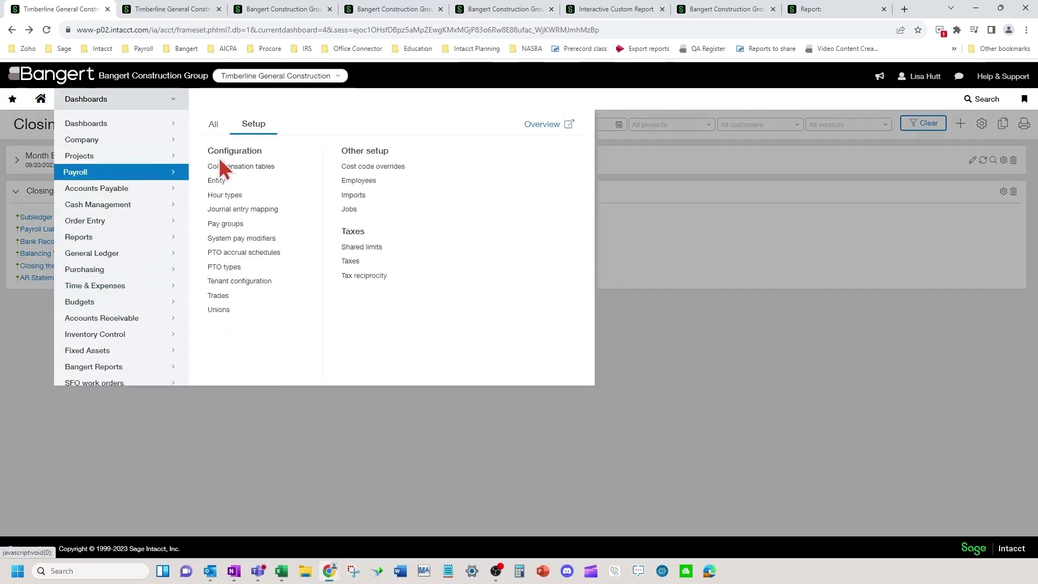
left_click(214, 126)
mouse_move(367, 166)
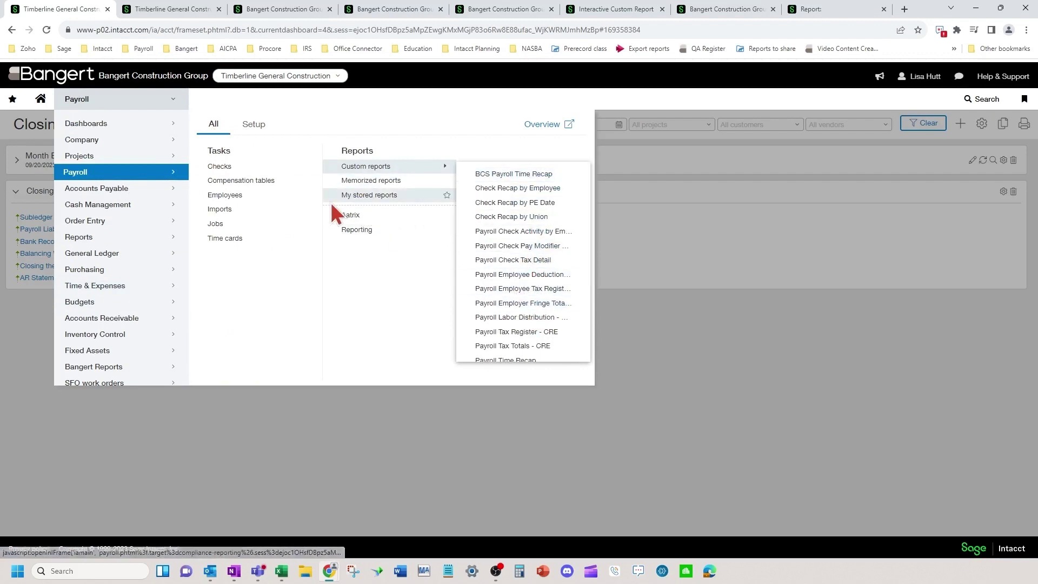
mouse_move(369, 215)
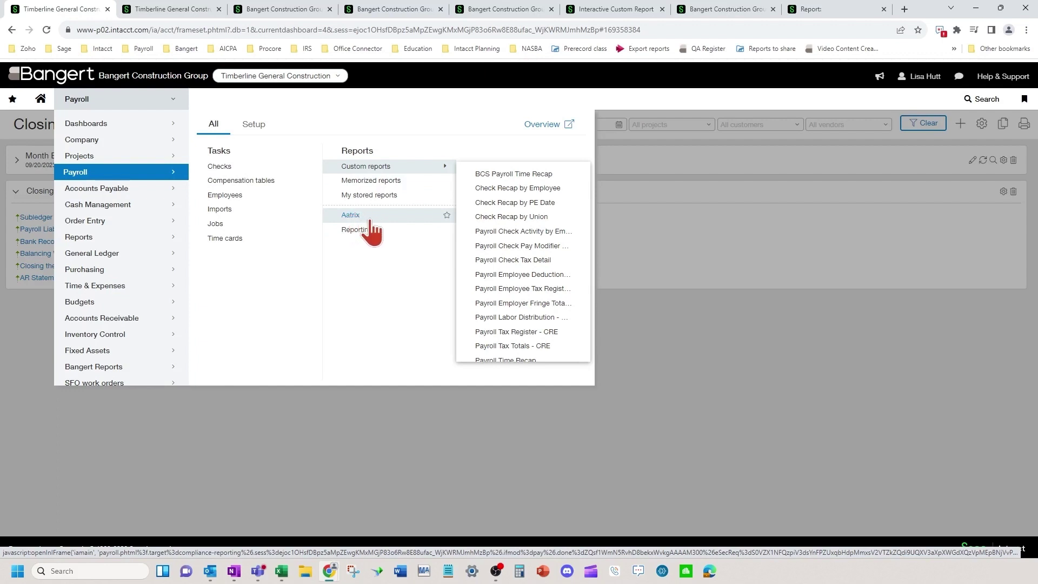
left_click(744, 364)
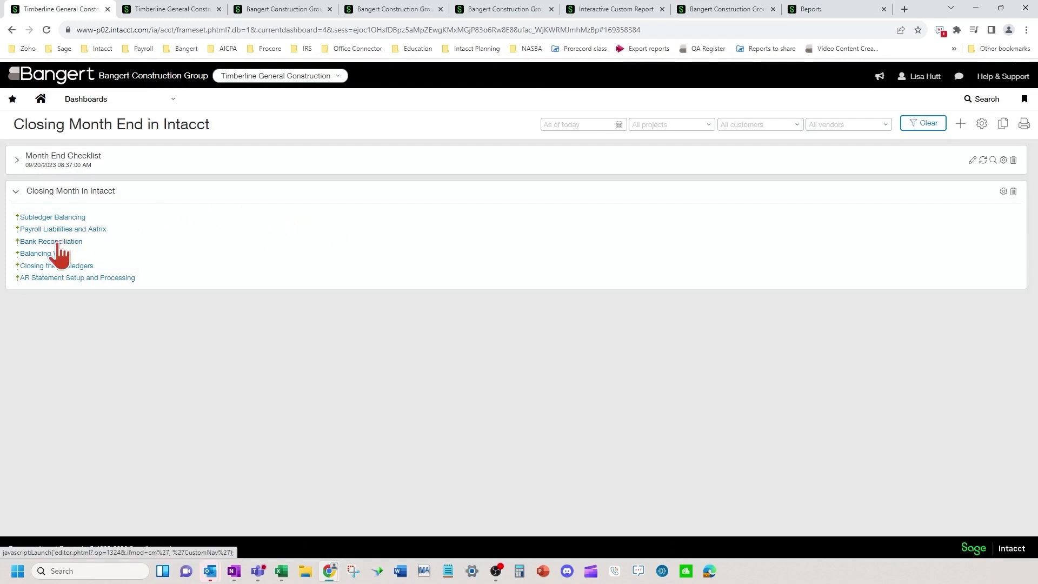
left_click(127, 99)
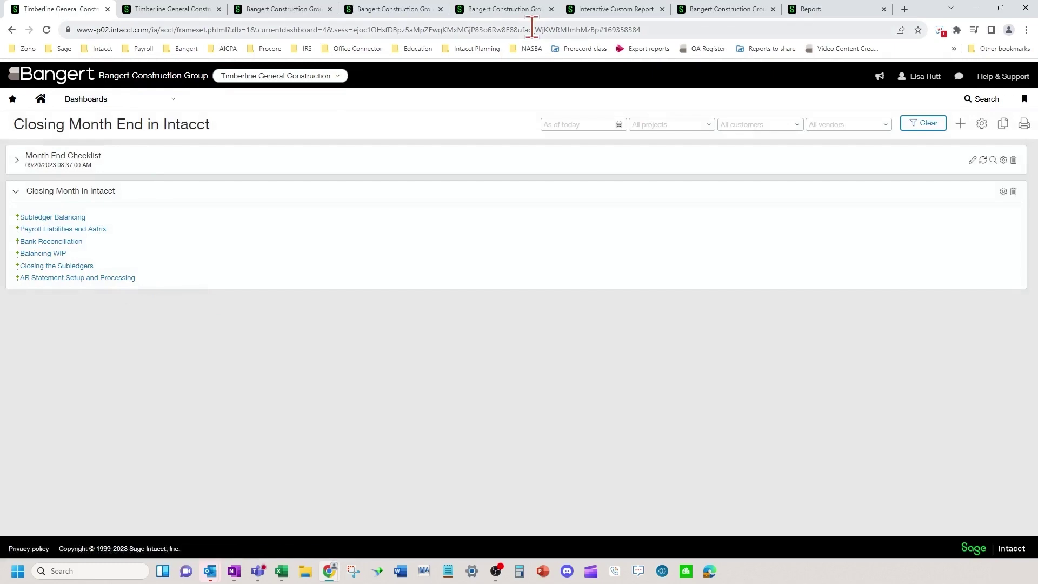
left_click(600, 17)
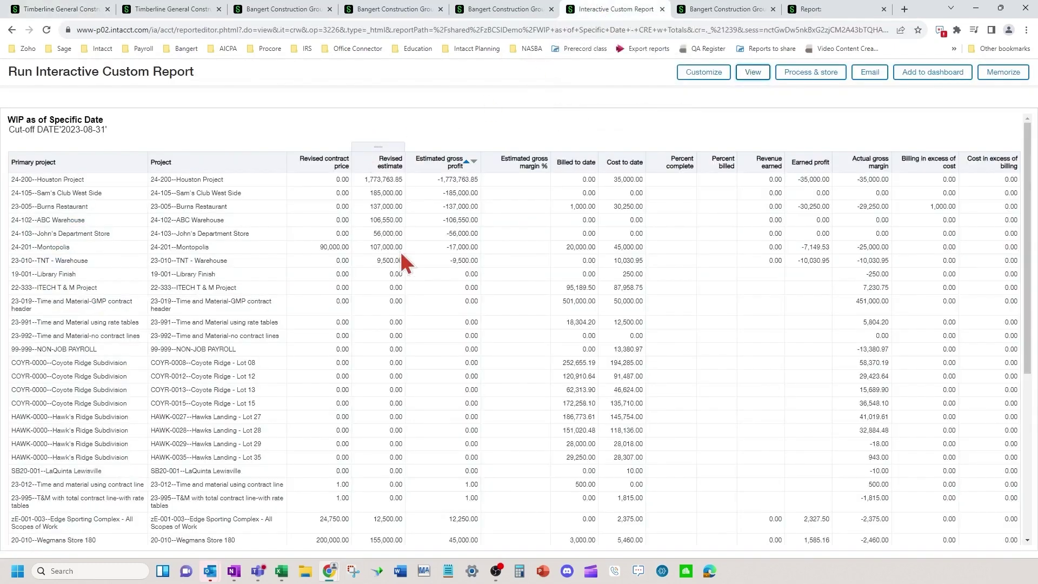
scroll(403, 291, "down", 5)
scroll(356, 171, "up", 5)
left_click(93, 7)
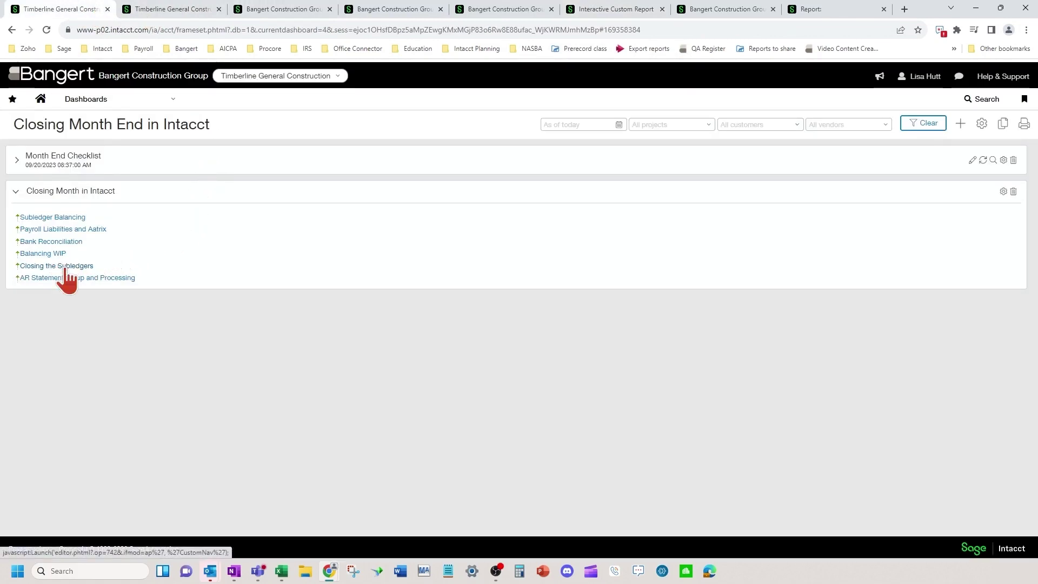
left_click(134, 103)
mouse_move(97, 317)
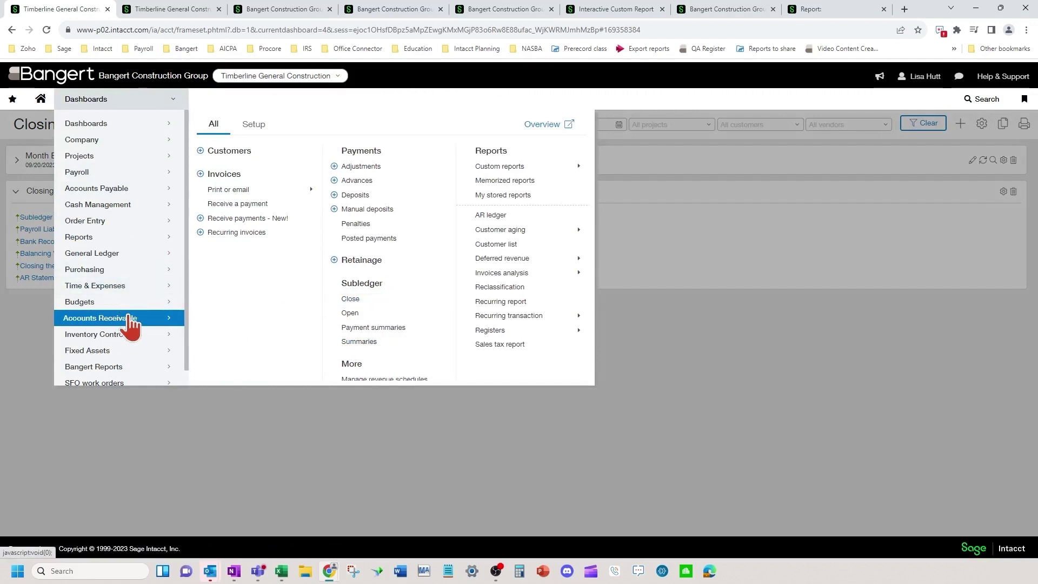
left_click(695, 373)
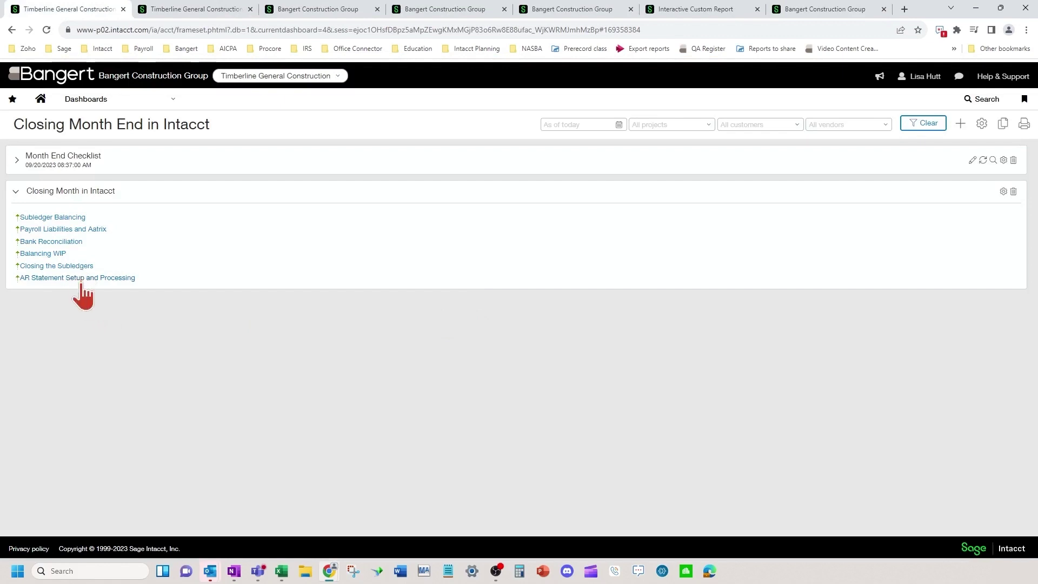
Run Accounts Receivable's Print or email Statements to list customer statements.
left_click(113, 101)
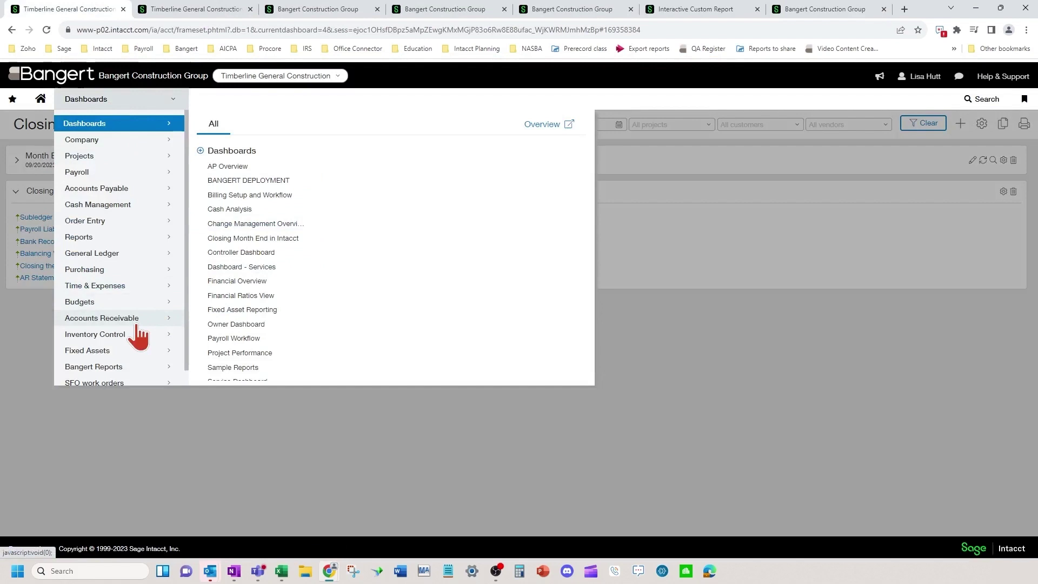
left_click(122, 318)
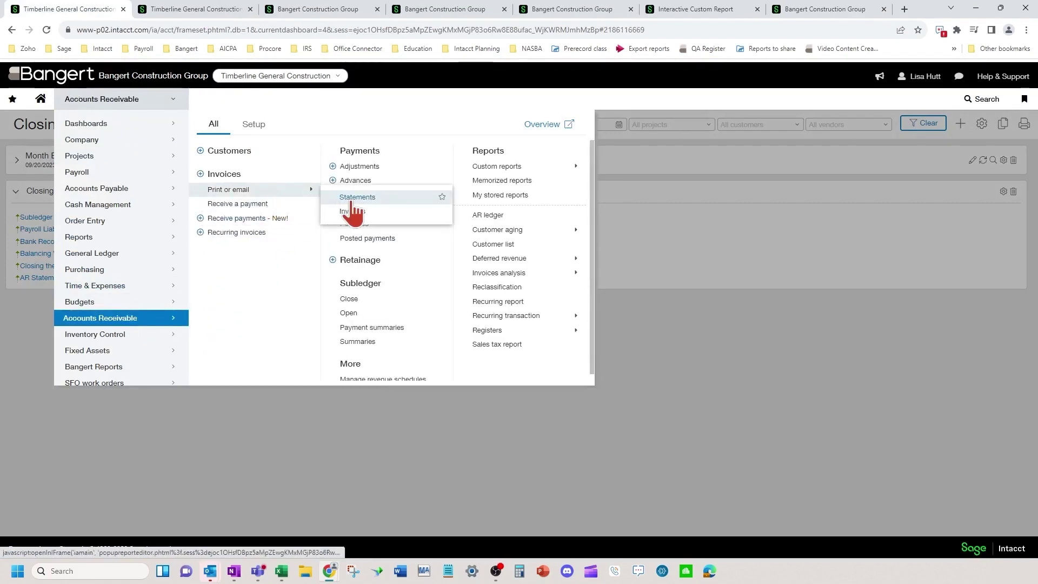
left_click(353, 198)
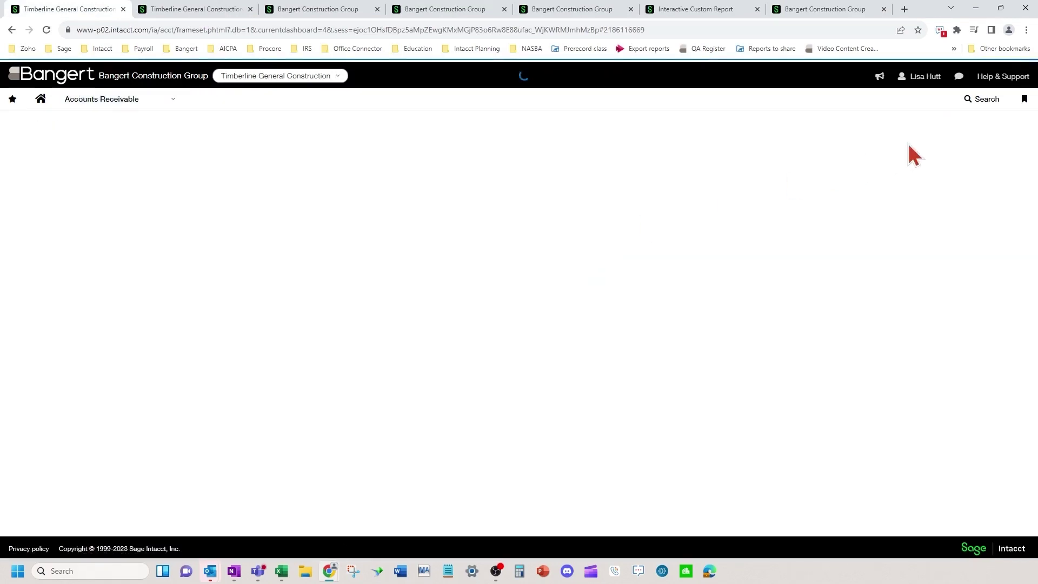
left_click(1001, 123)
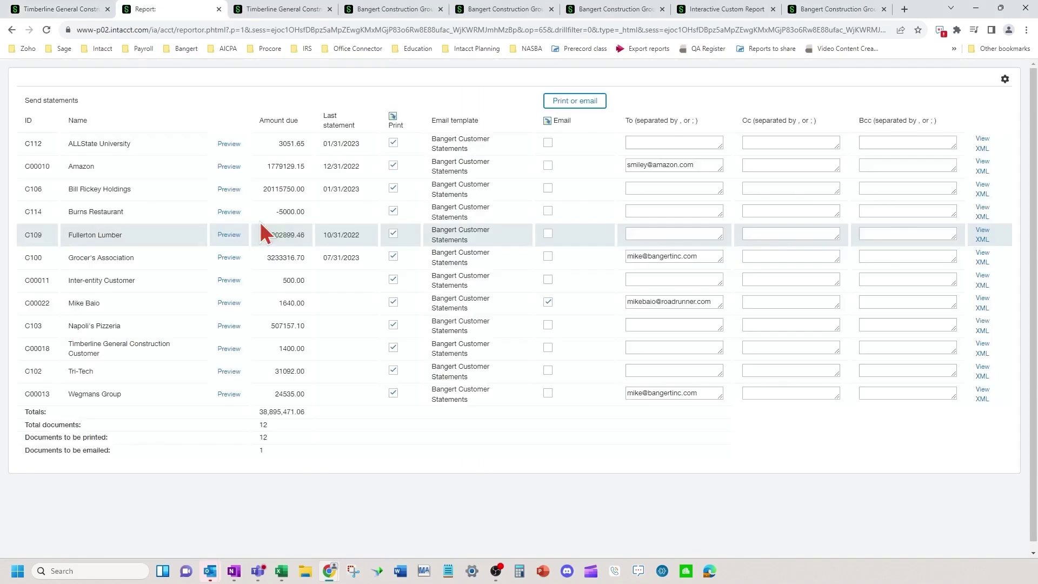
Preview the ALLState University (C112) statement, then return to the dashboard.
left_click(218, 145)
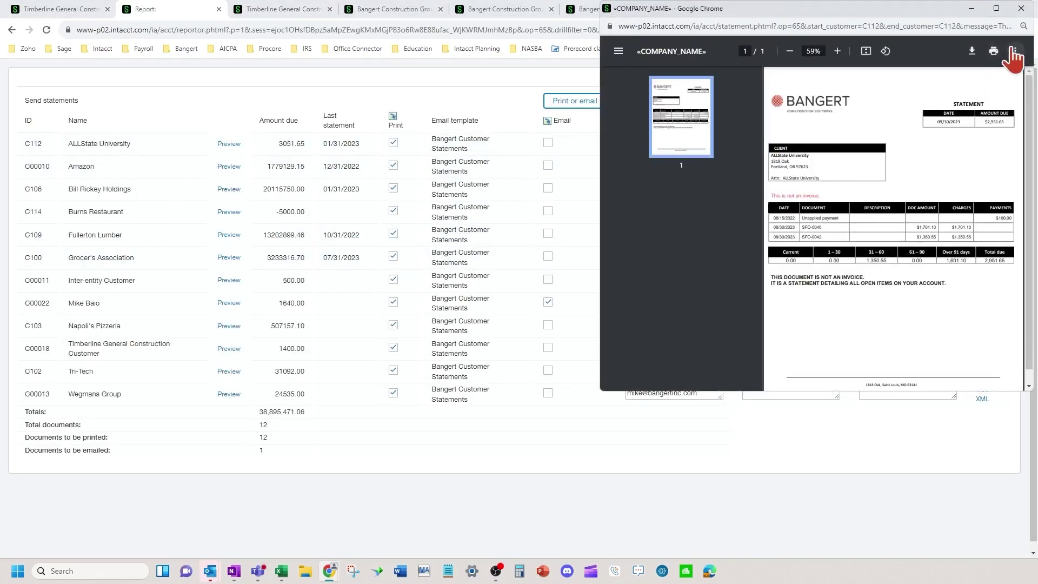
left_click(1021, 10)
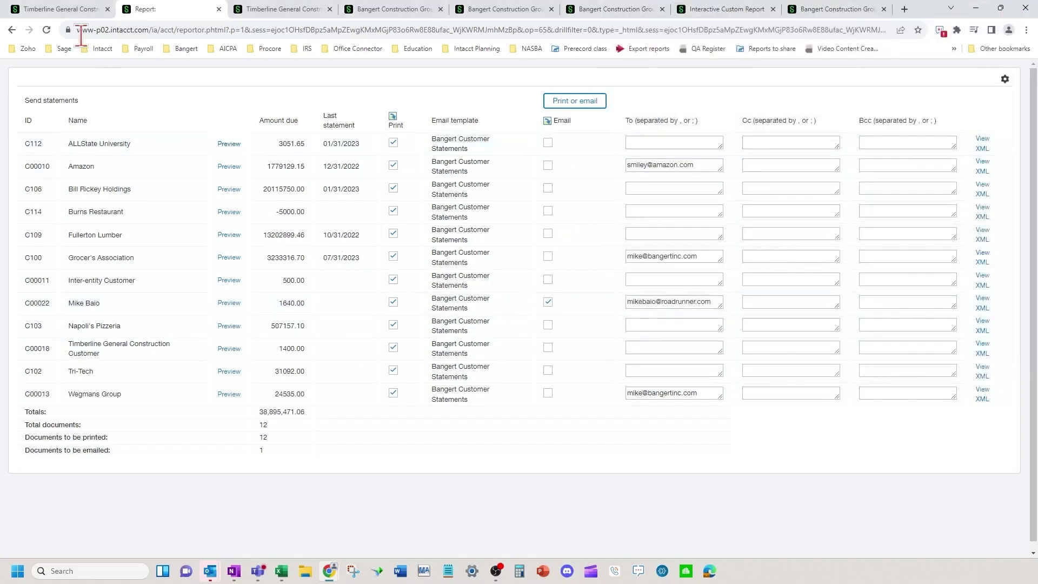
left_click(70, 11)
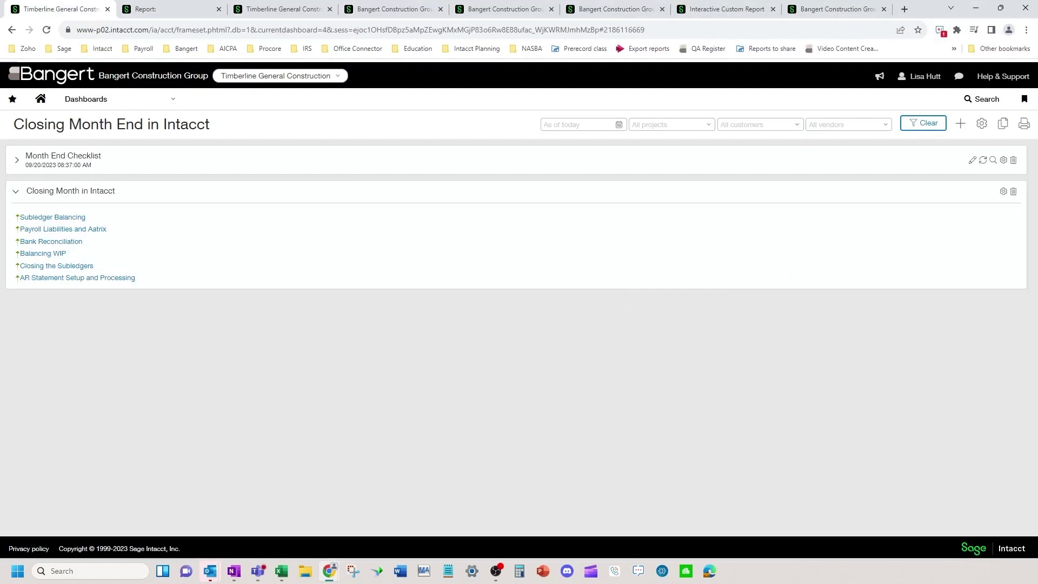
left_click_drag(980, 122, 551, 95)
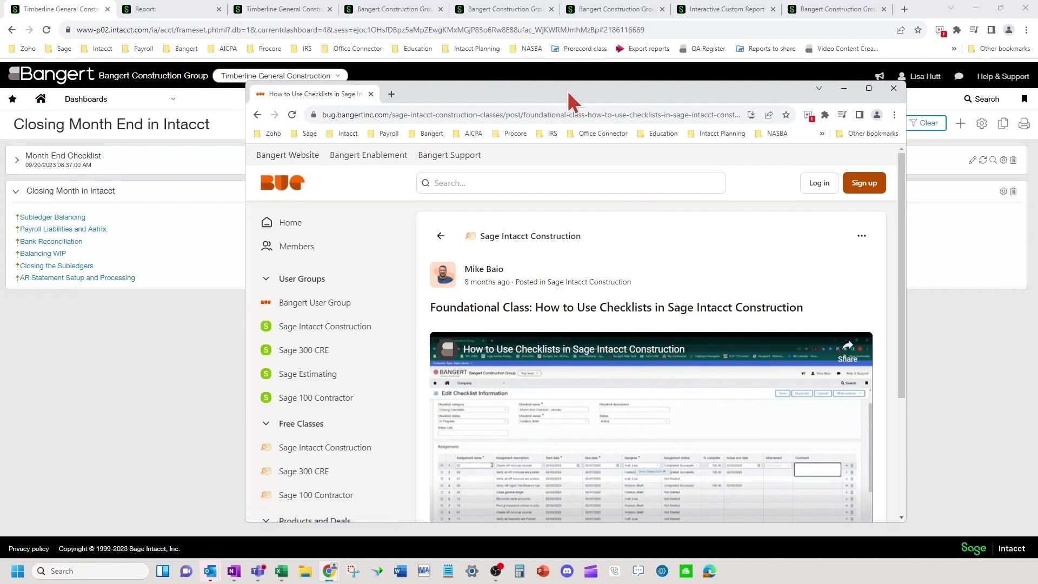
key("ctrl+w")
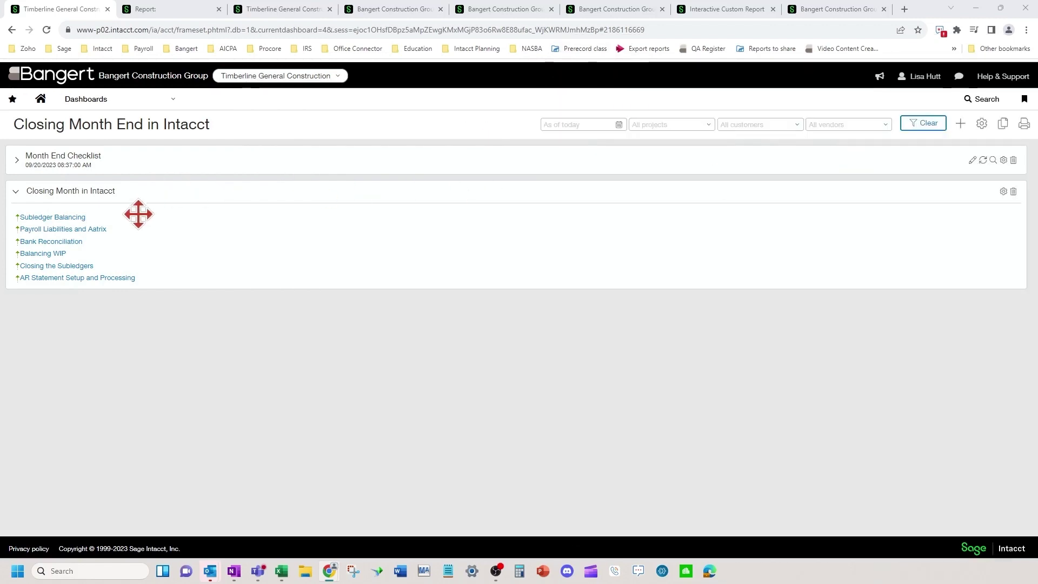